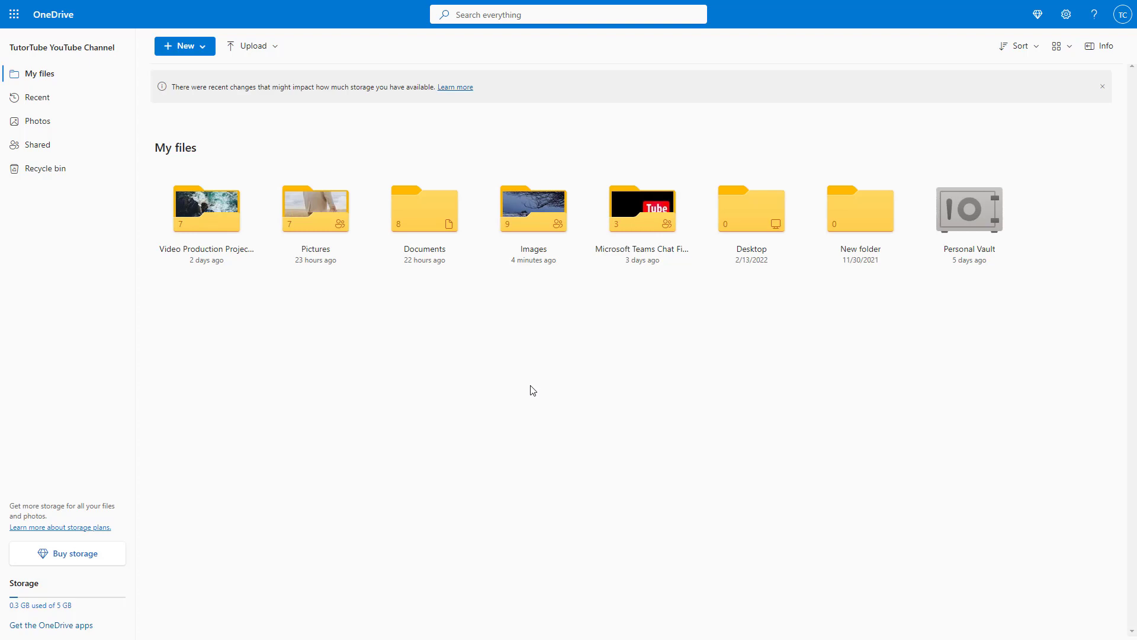
- Open the Images folder from My files
left_click(539, 220)
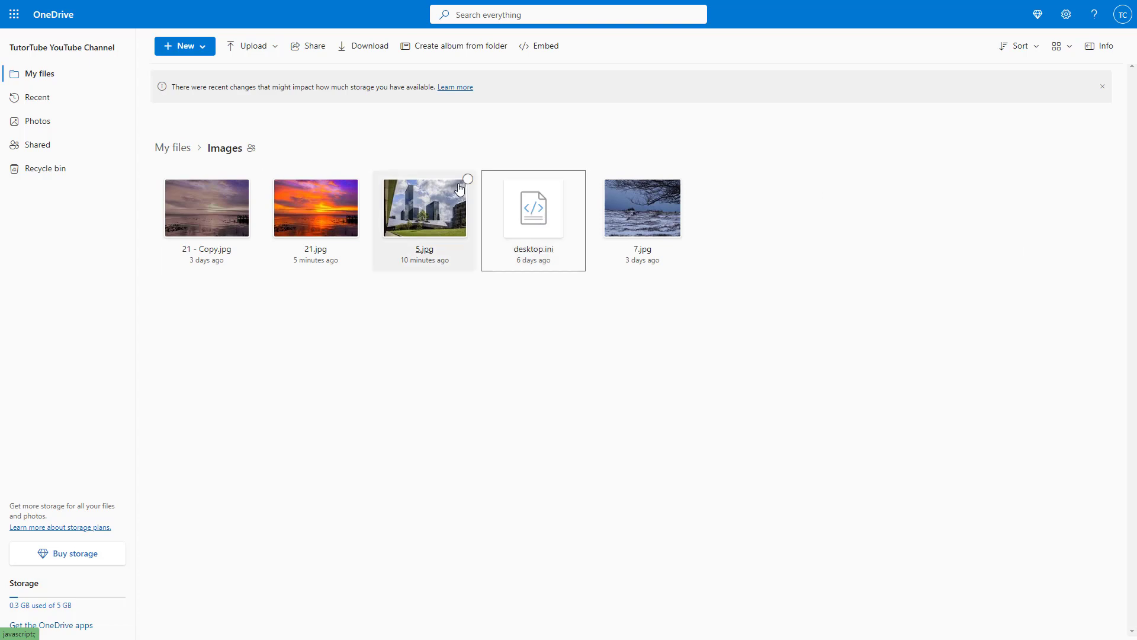
- Add a new #building tag to 5.jpg and close the tag editor
mouse_move(425, 219)
left_click(467, 181)
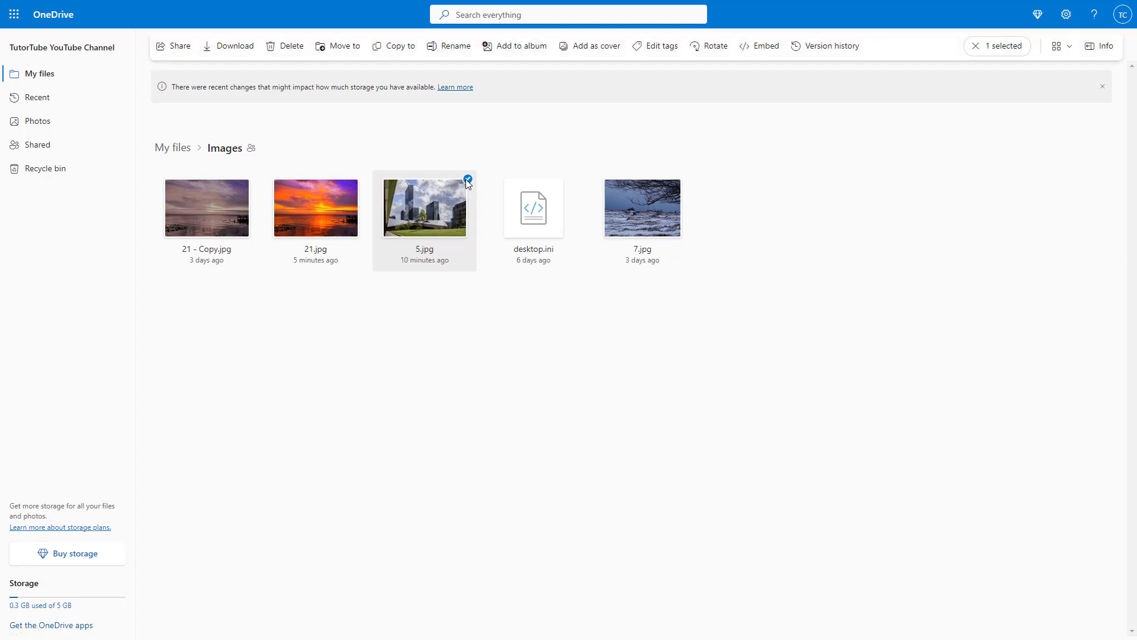
left_click(657, 45)
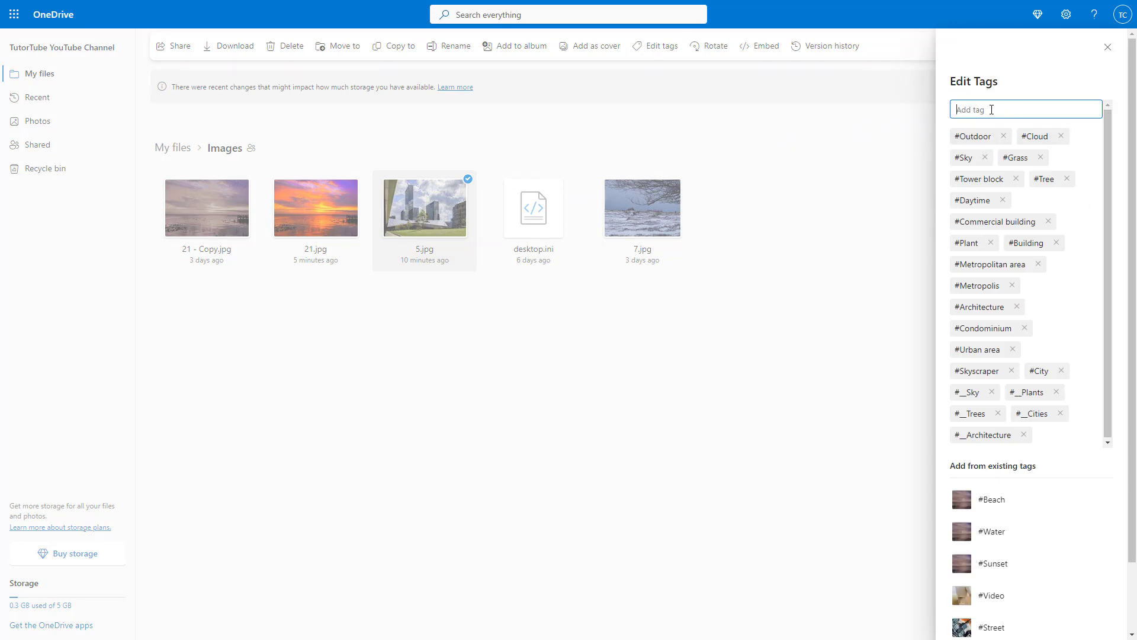
type("building")
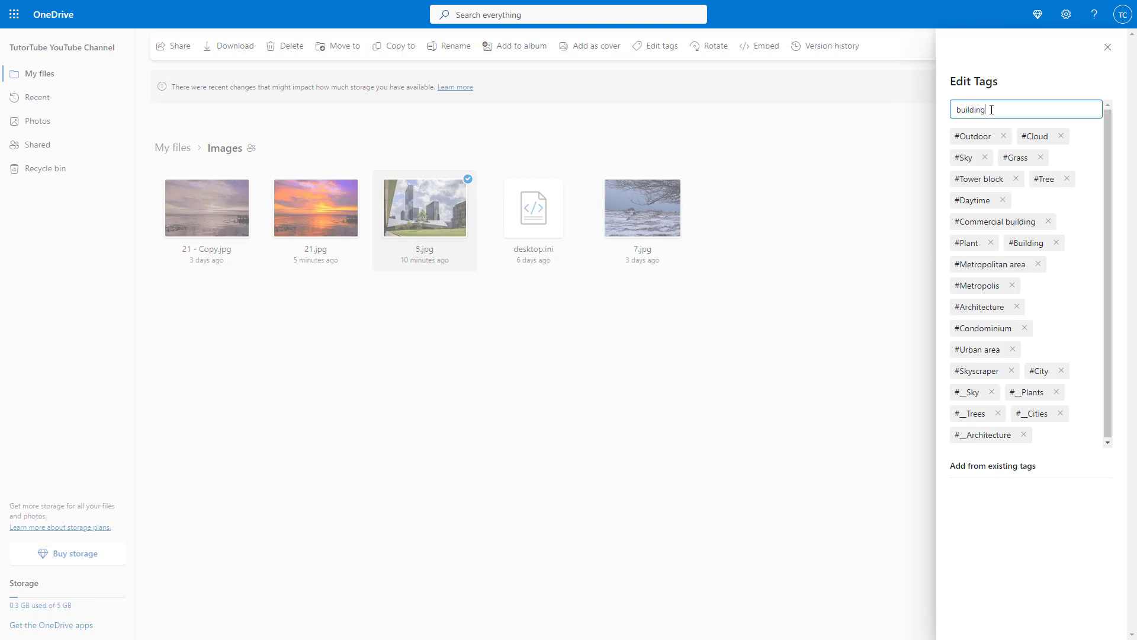
key("Return")
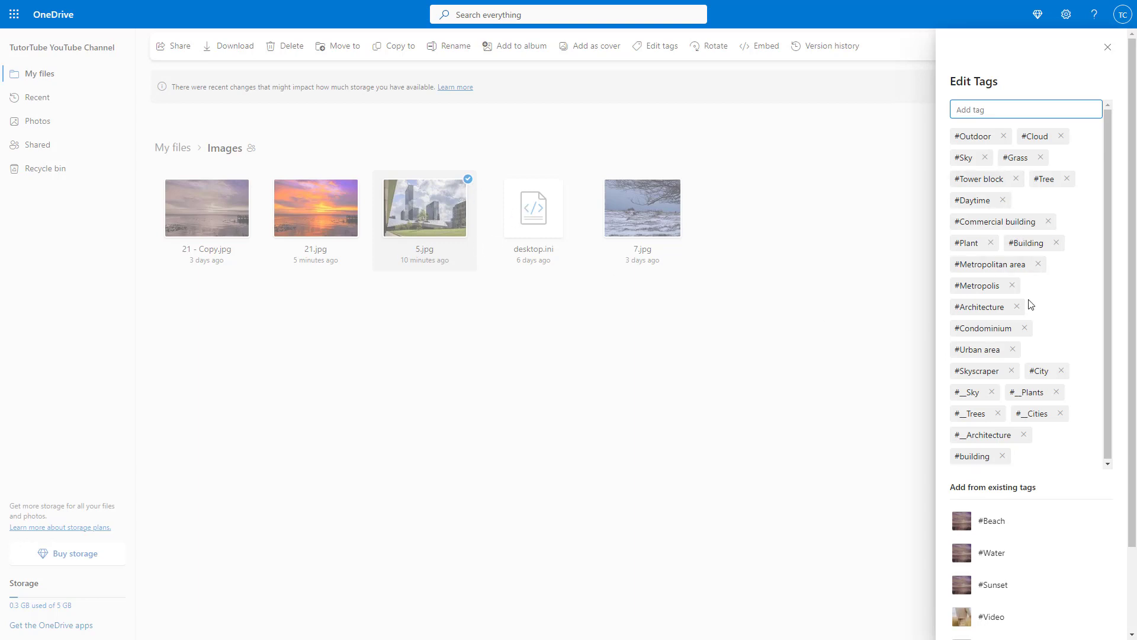
left_click(710, 496)
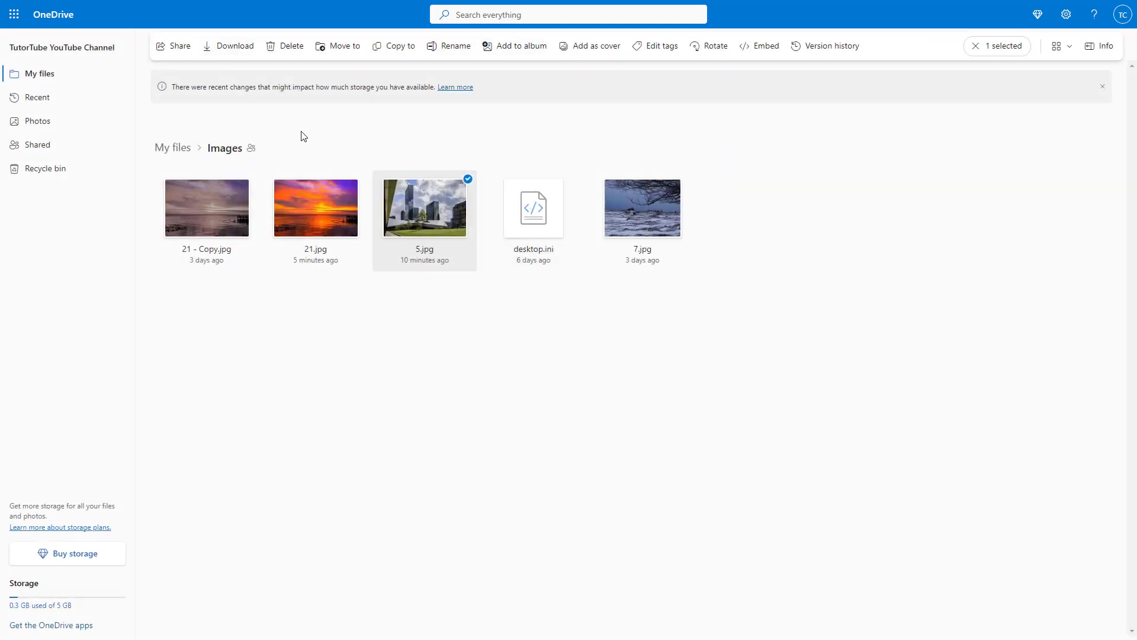
left_click(69, 73)
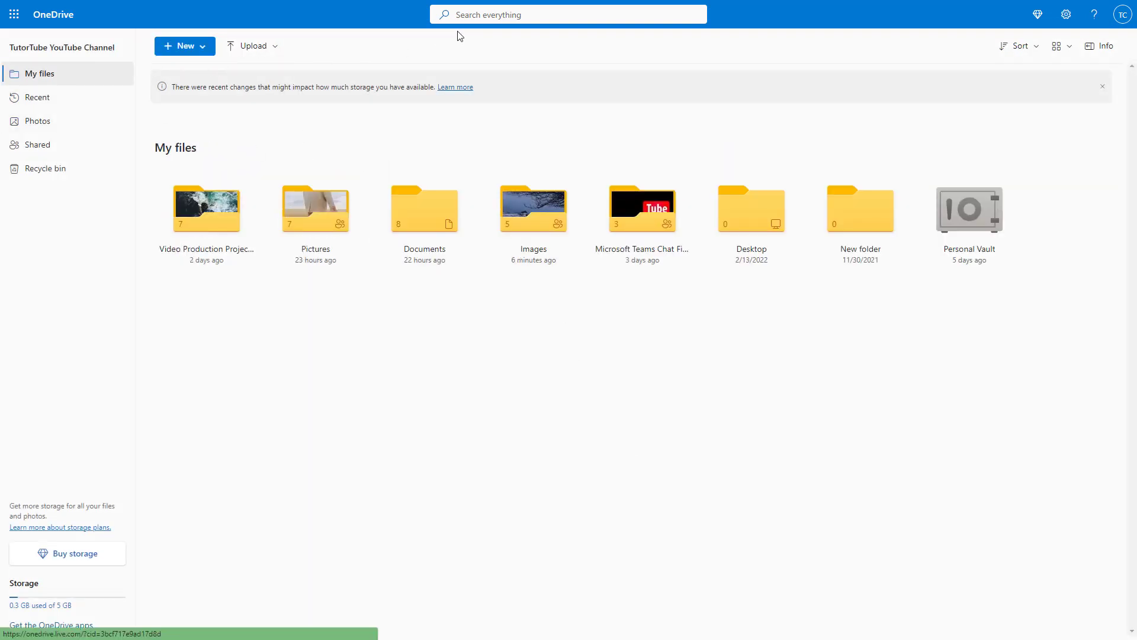
left_click(496, 15)
type("buildin")
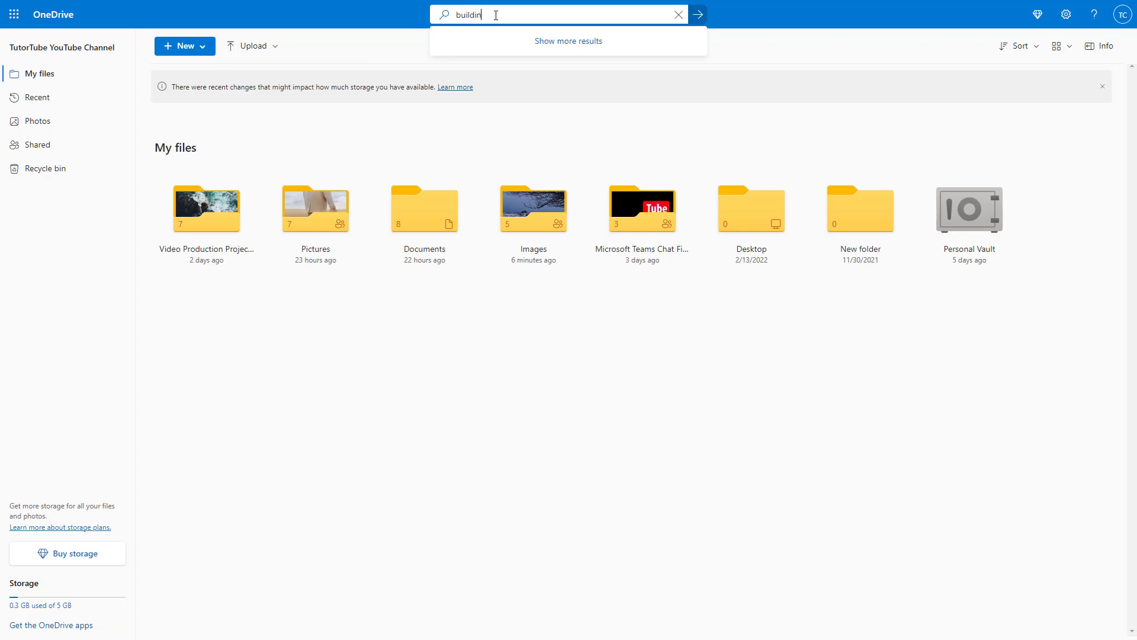
type("g")
key("Return")
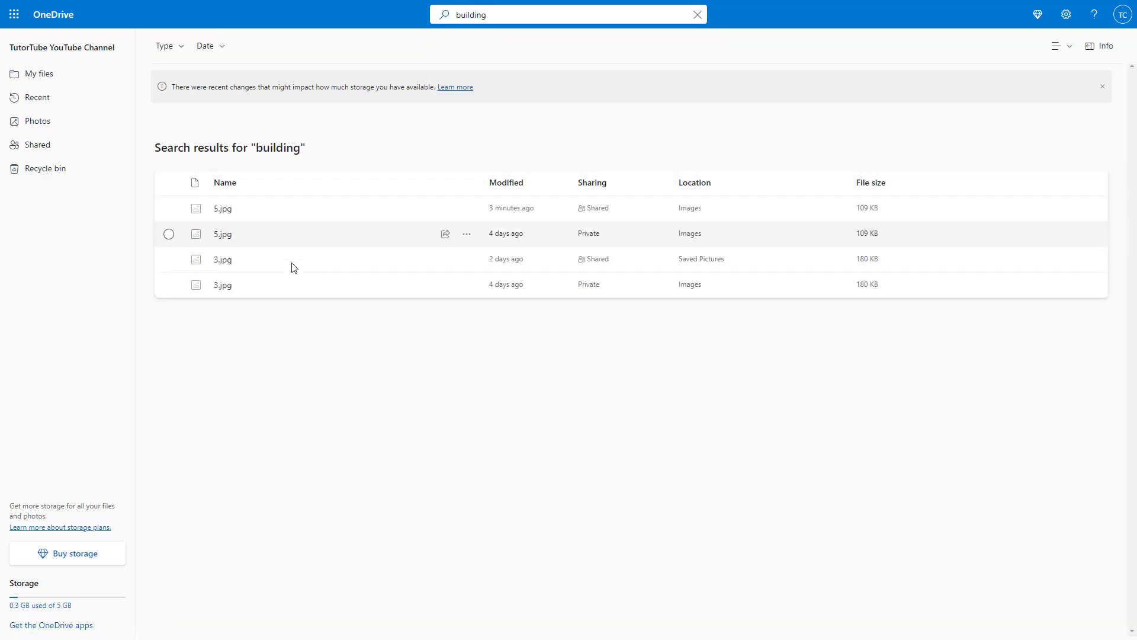
mouse_move(356, 284)
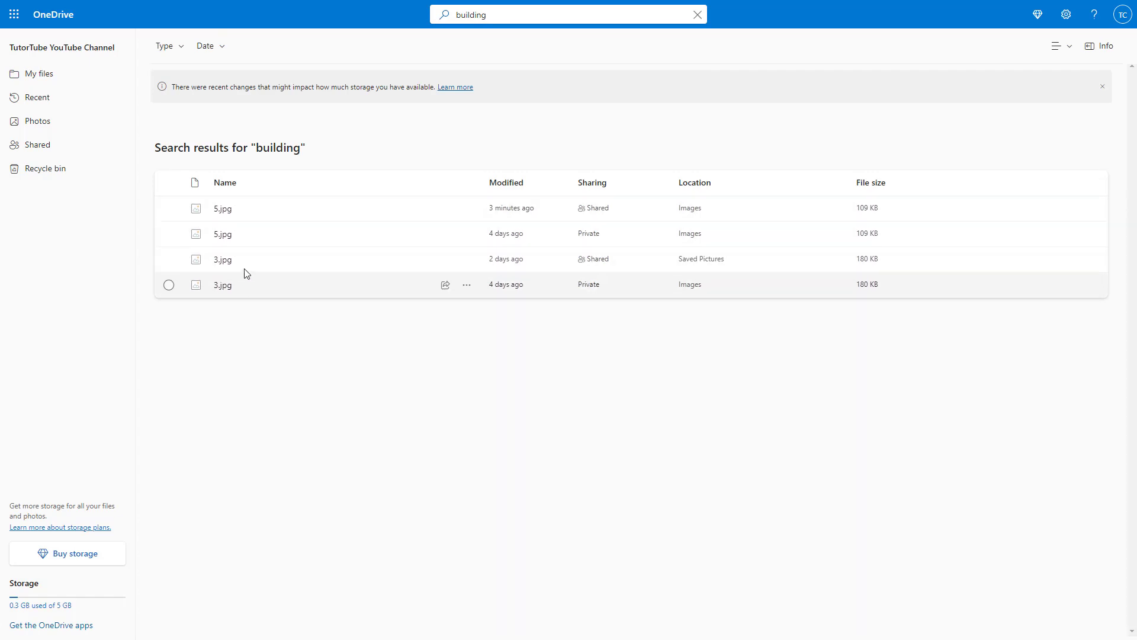
left_click(68, 83)
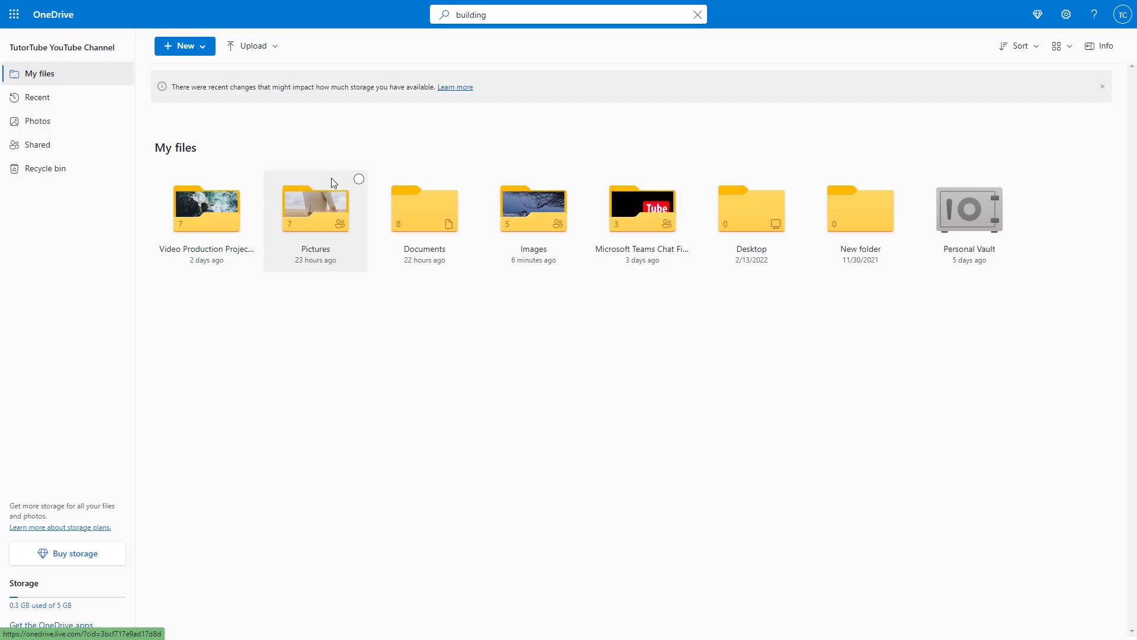
- Tag the production ID_4205697 video in Video Production Projects with #water
left_click(218, 233)
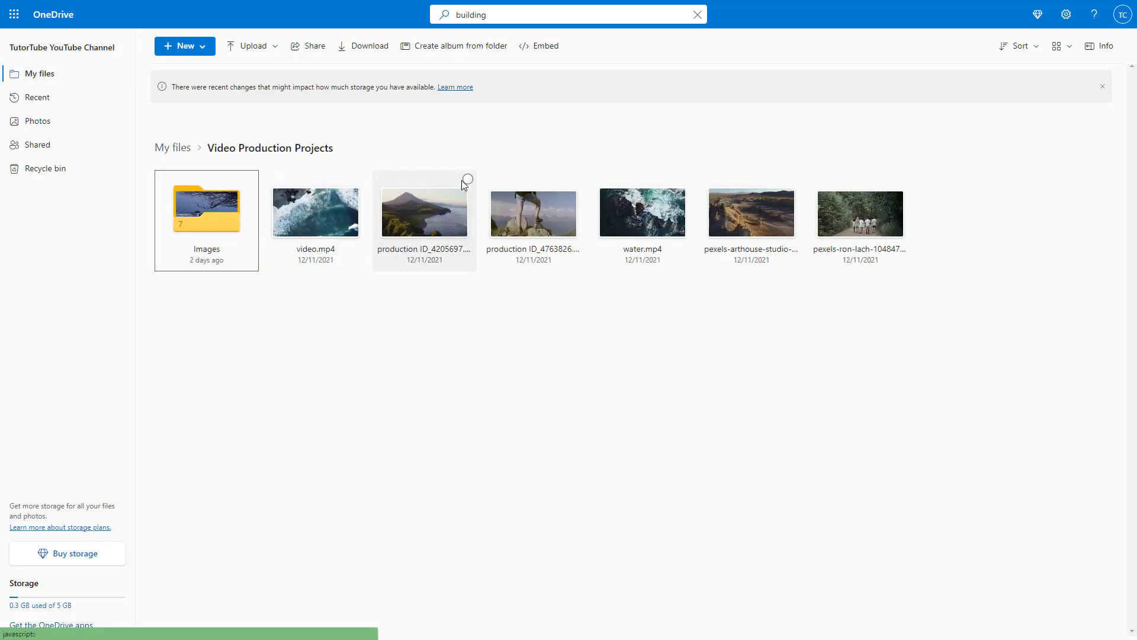
left_click(469, 180)
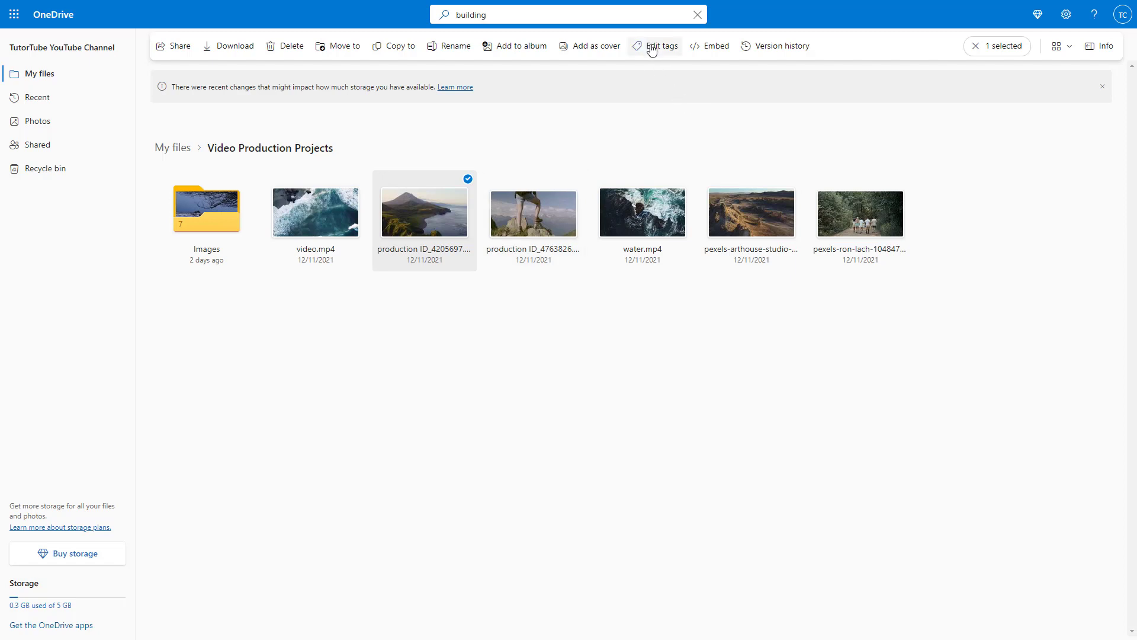
left_click(652, 49)
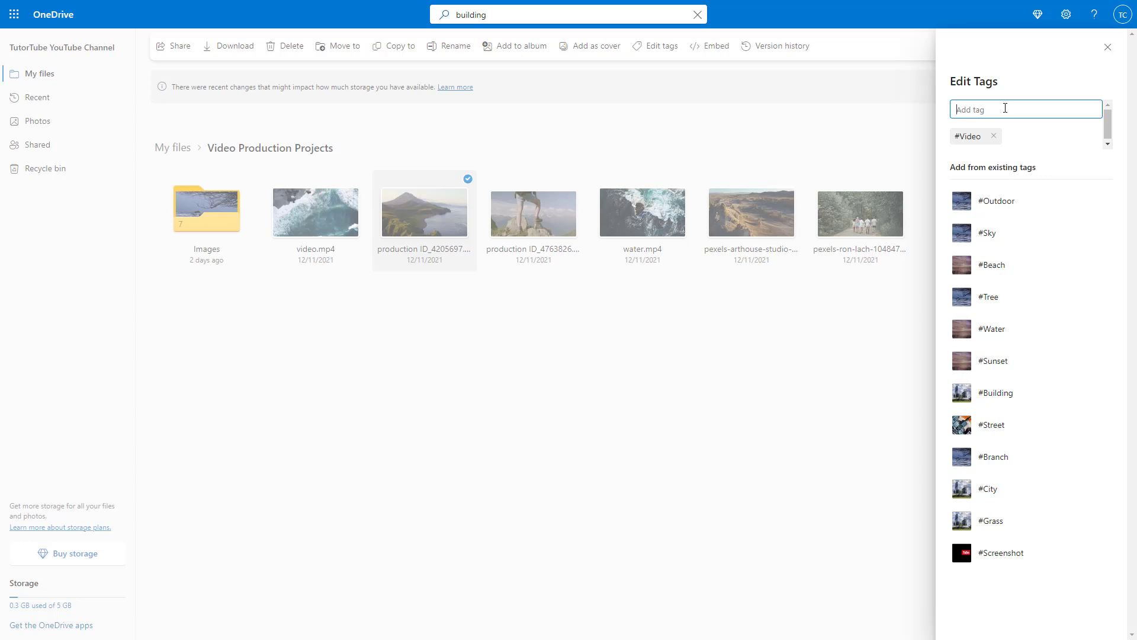
type("water")
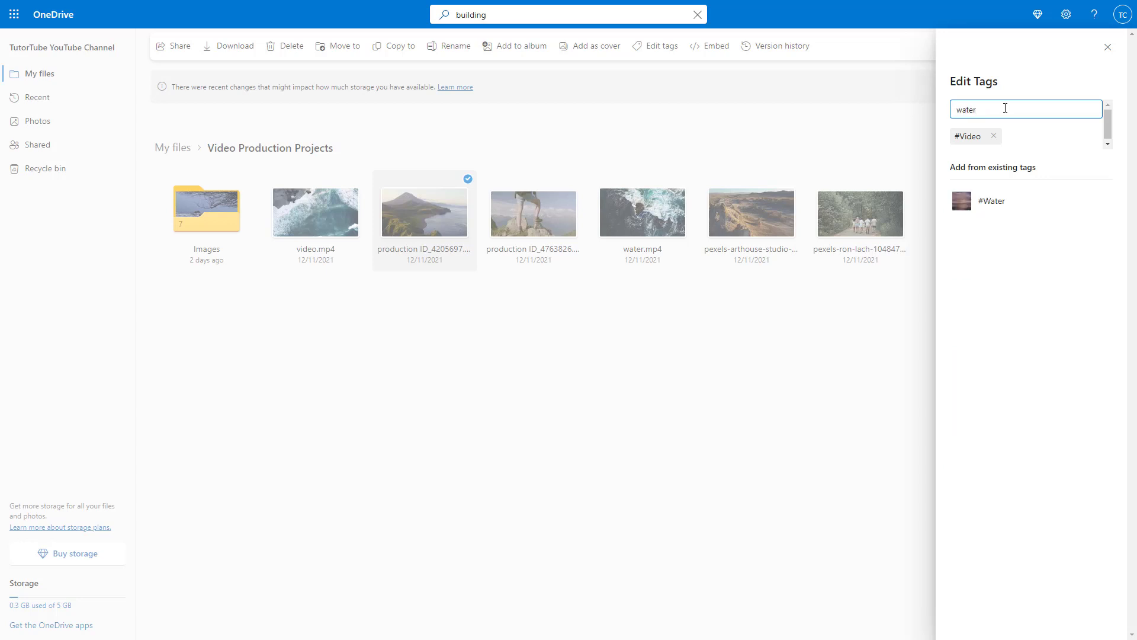
key("Return")
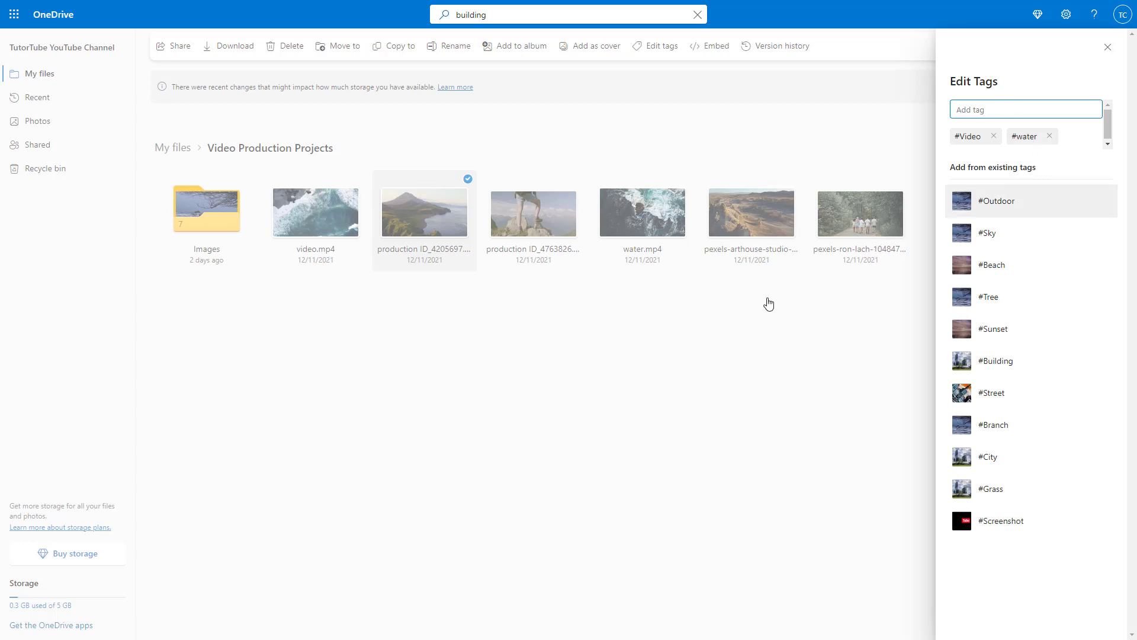
left_click(576, 414)
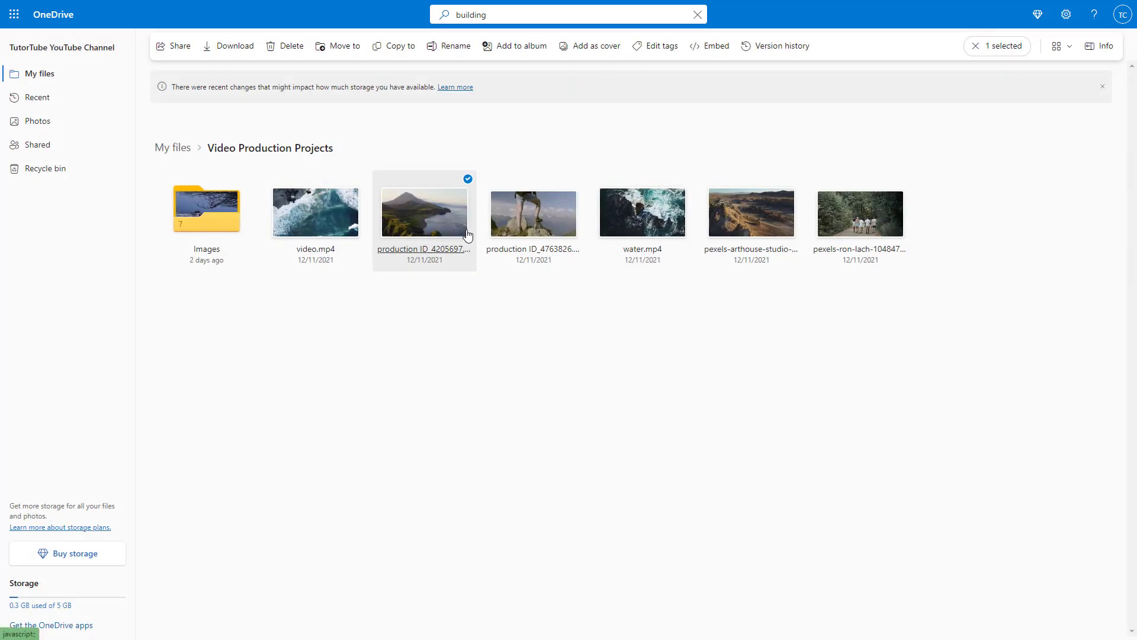
left_click(525, 19)
- View everything tagged #Water, then return to My files
key("ctrl+a")
type("w")
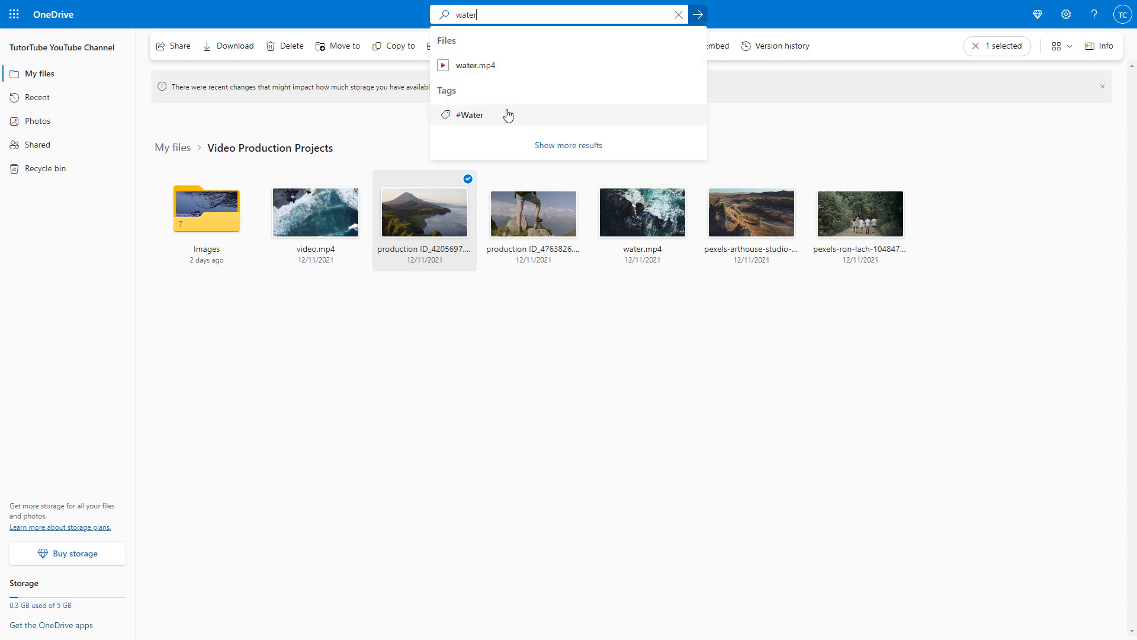
left_click(503, 126)
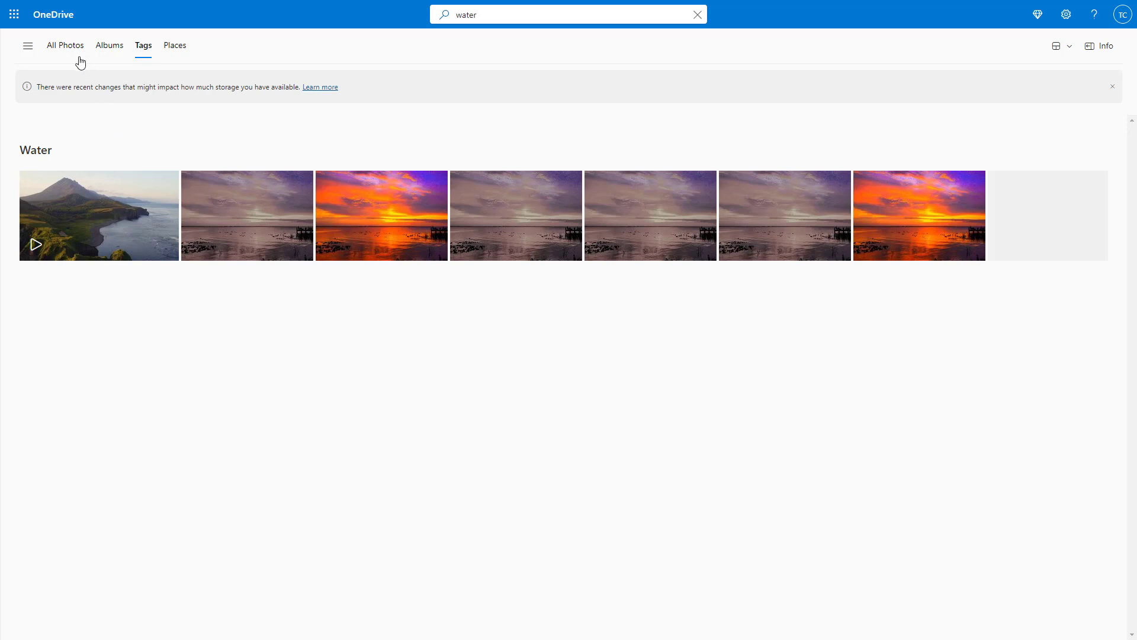
left_click(32, 49)
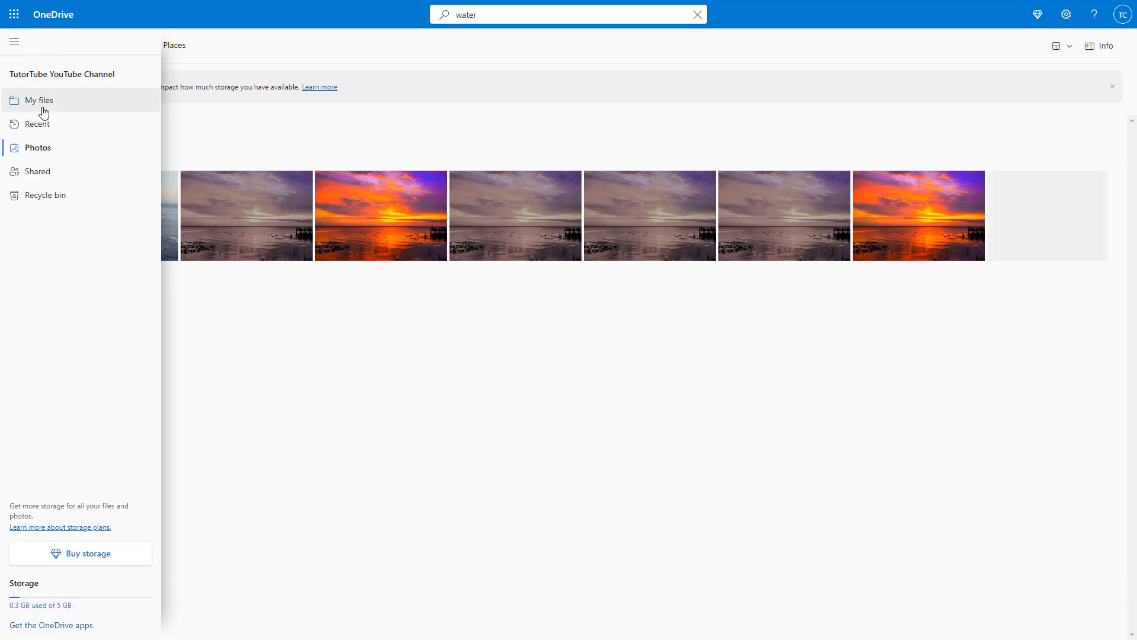
left_click(84, 101)
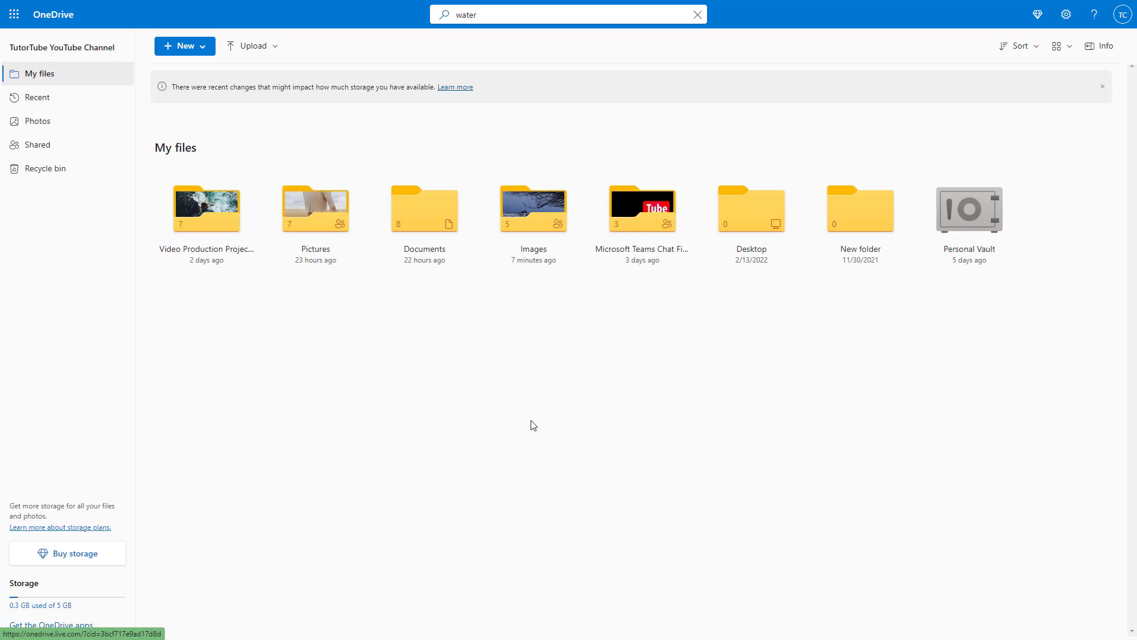
- Open Images, briefly preview 5.jpg, and select 5.jpg
left_click(540, 218)
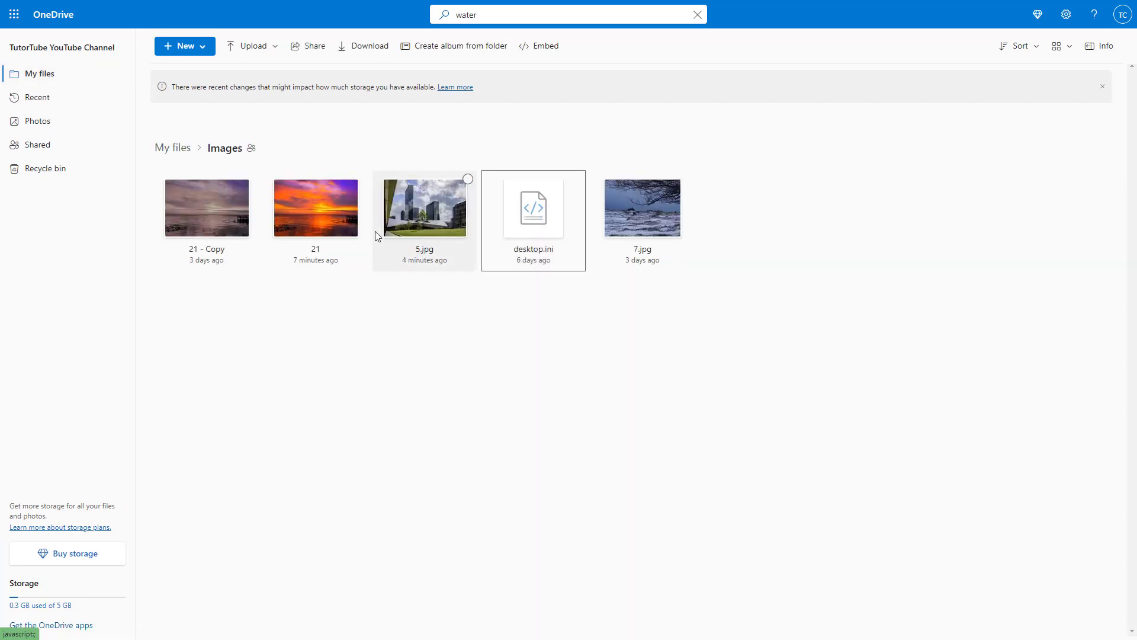
left_click(438, 208)
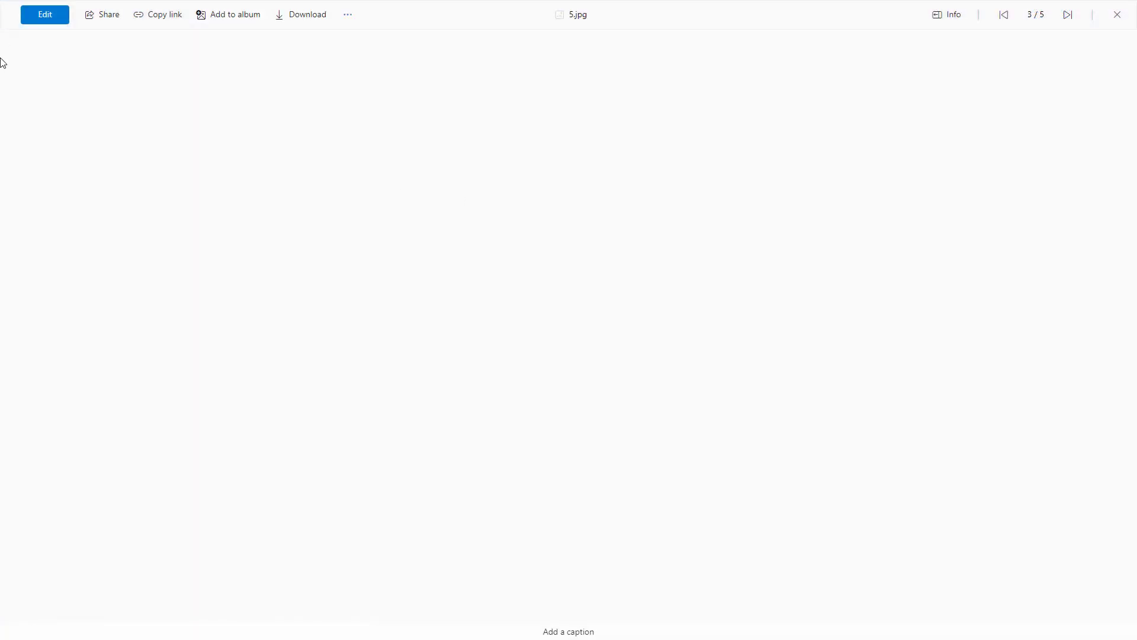
left_click(1117, 14)
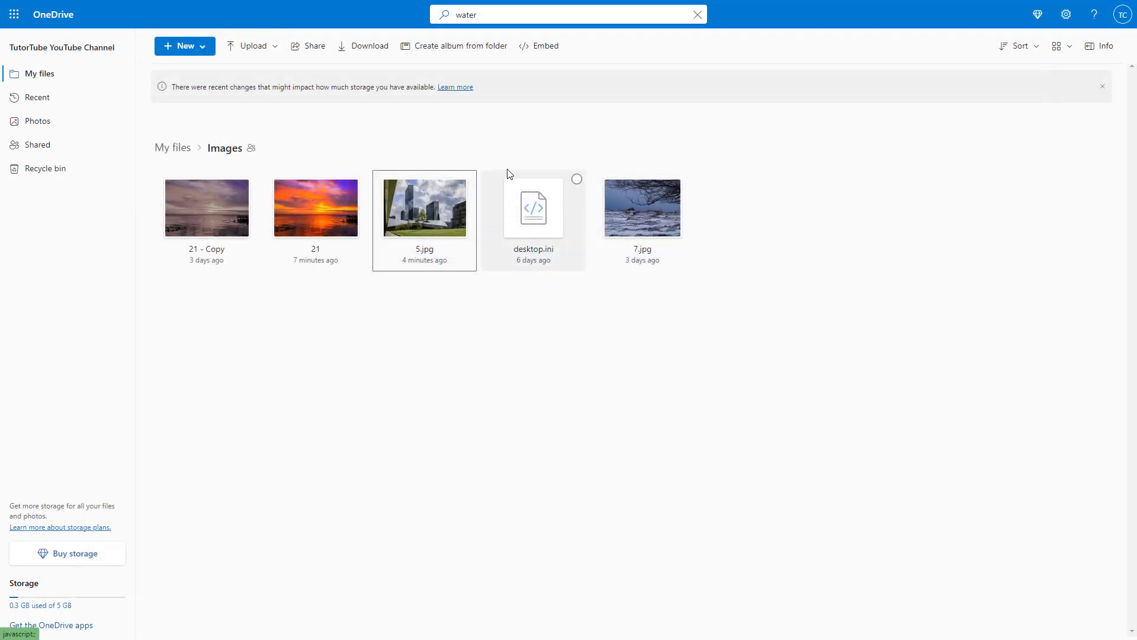
left_click(467, 180)
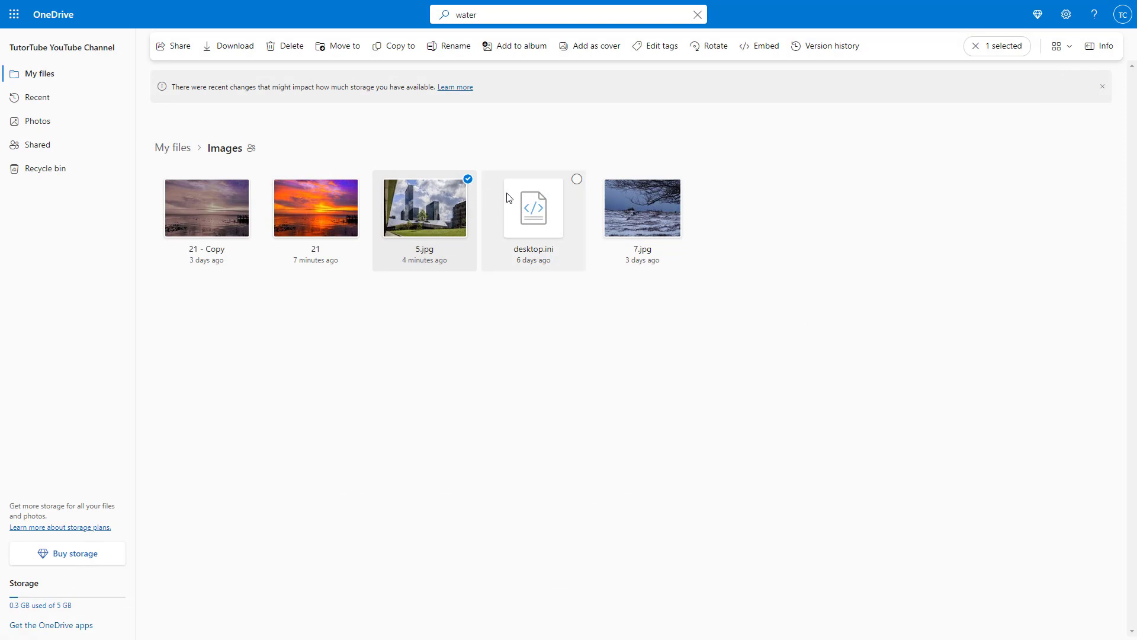
- Strip Tower block, Tree, Sky and Daytime tags from 5.jpg, re-adding #Grass
left_click(666, 48)
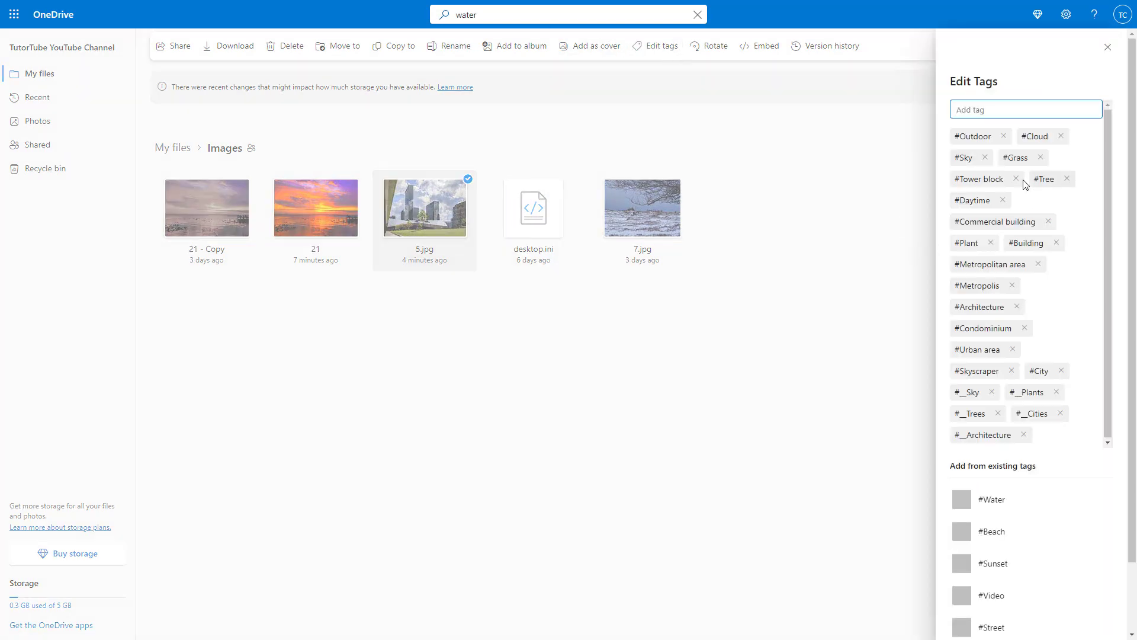
left_click(1067, 179)
left_click(1016, 179)
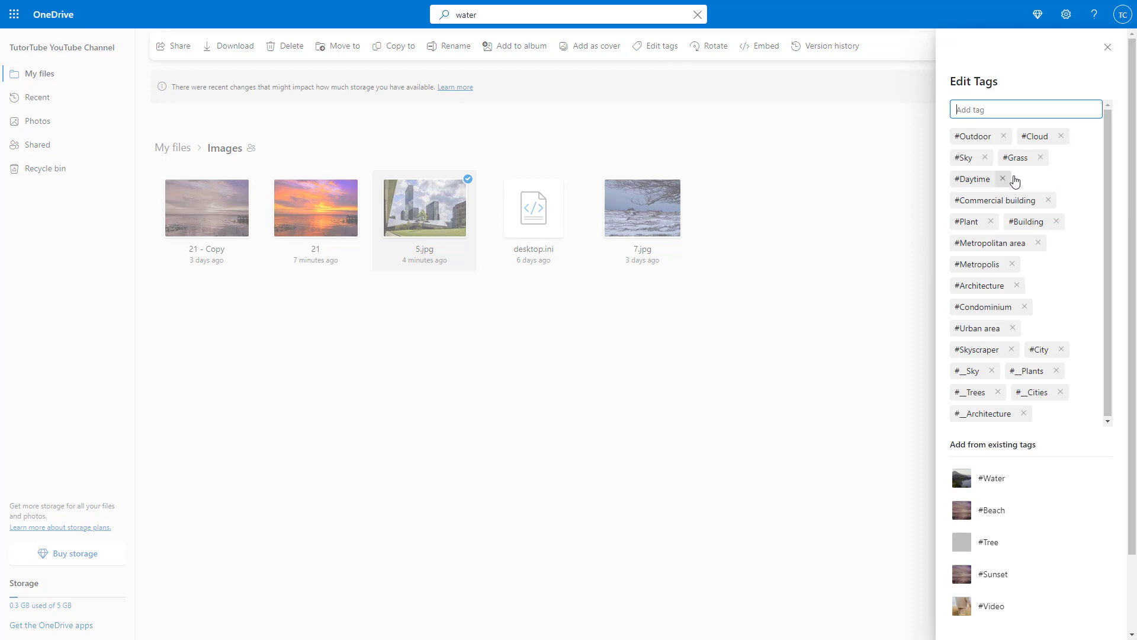
left_click(1041, 157)
left_click(985, 158)
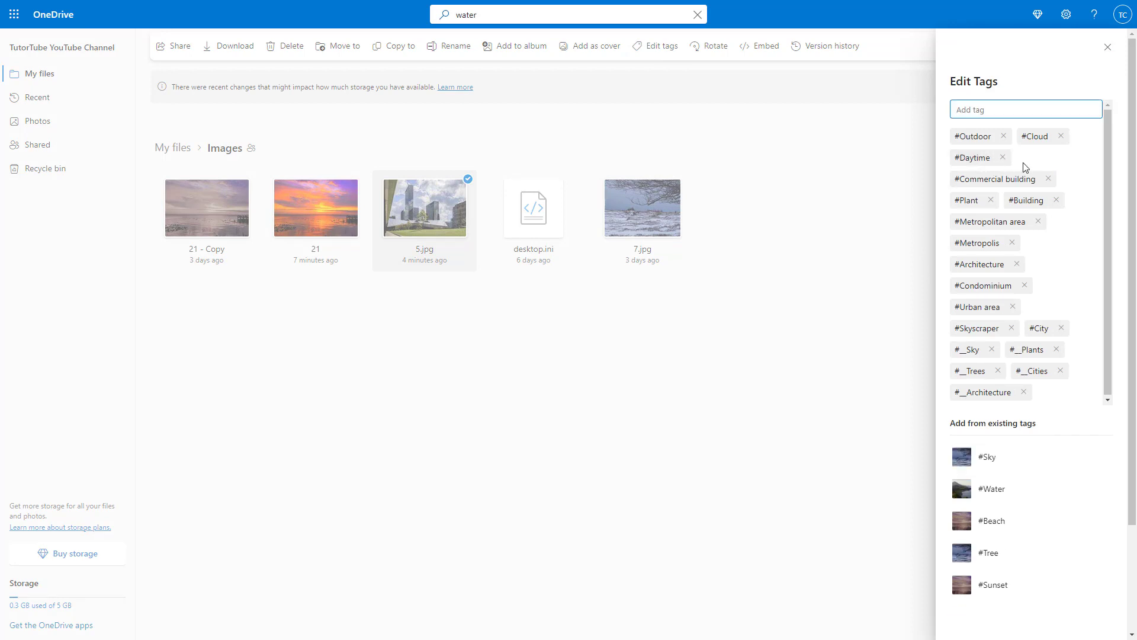
left_click(1003, 158)
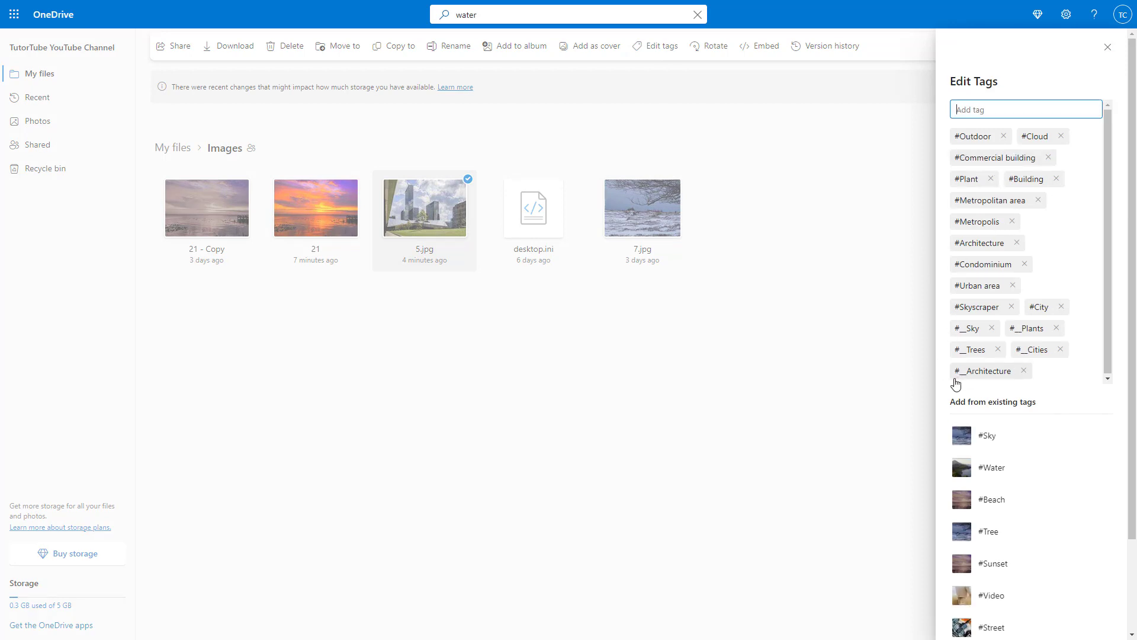
scroll(1005, 457, "down", 2)
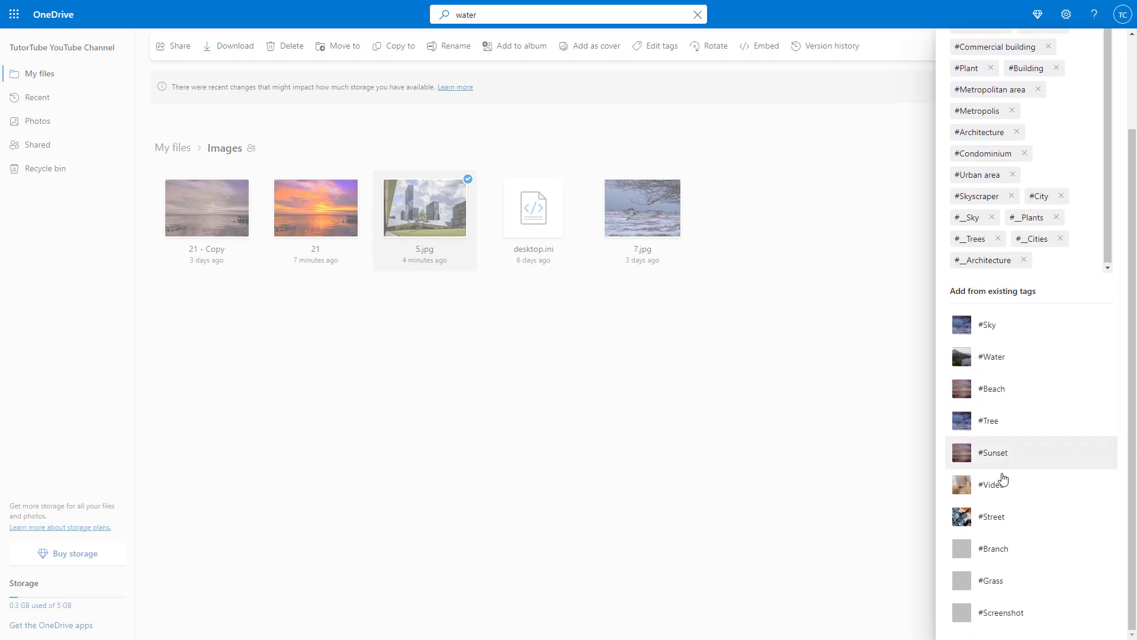
left_click(987, 579)
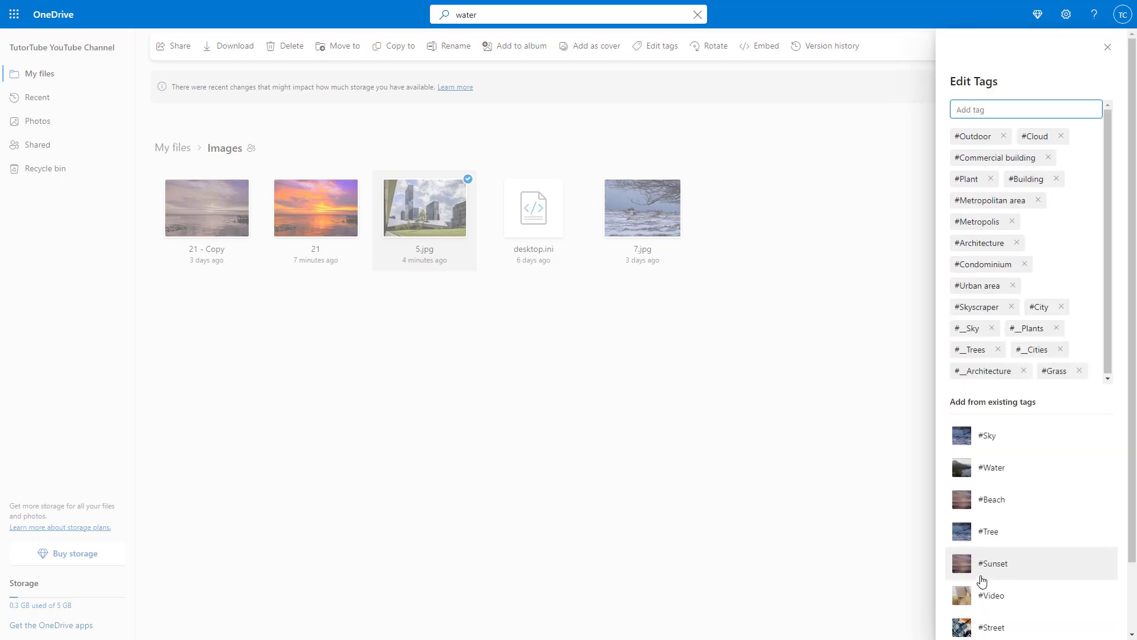
left_click(724, 422)
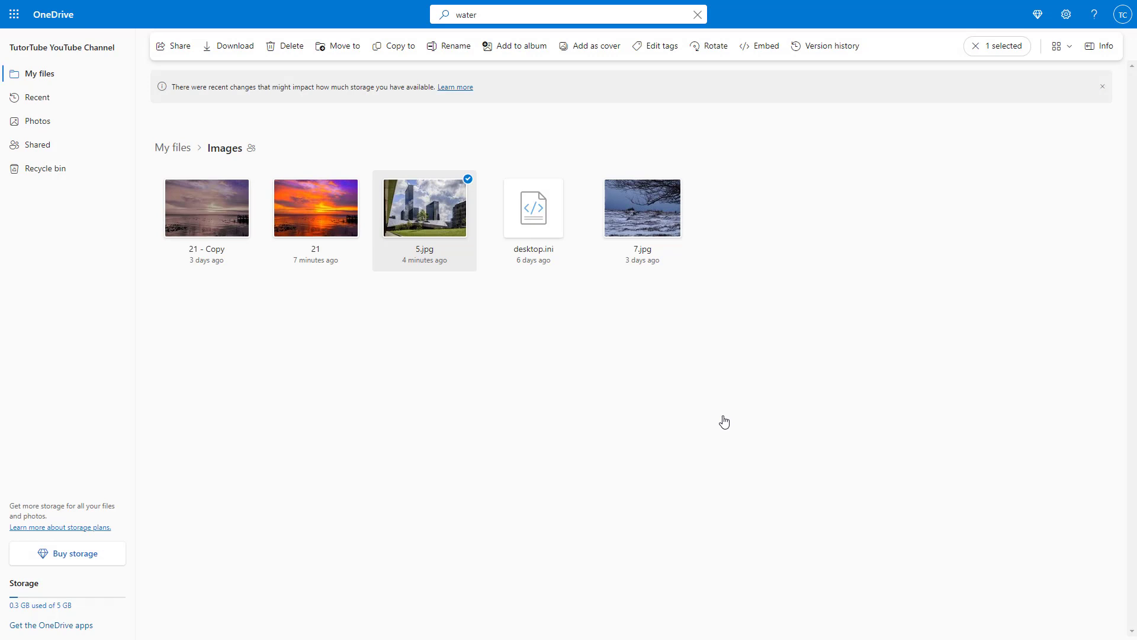
left_click(577, 180)
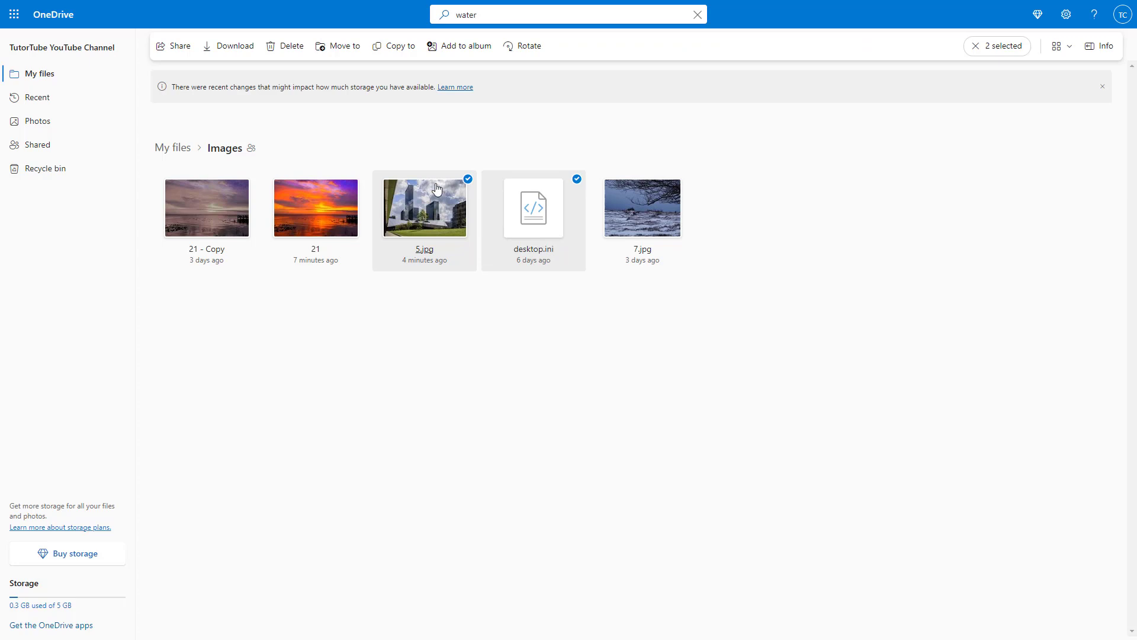
left_click(468, 179)
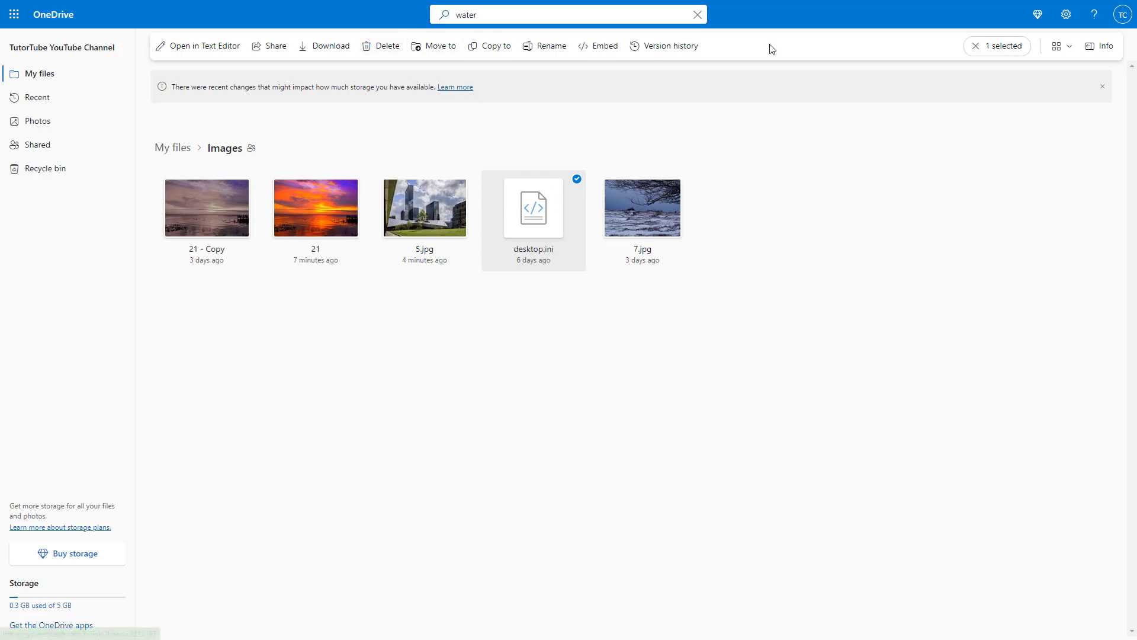
left_click(576, 182)
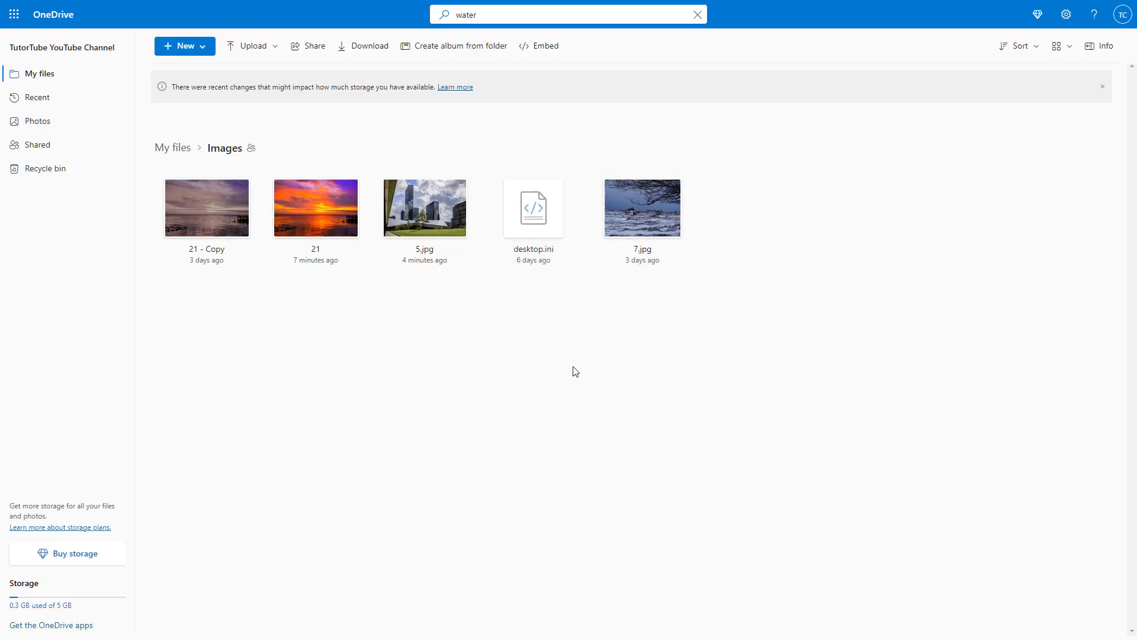